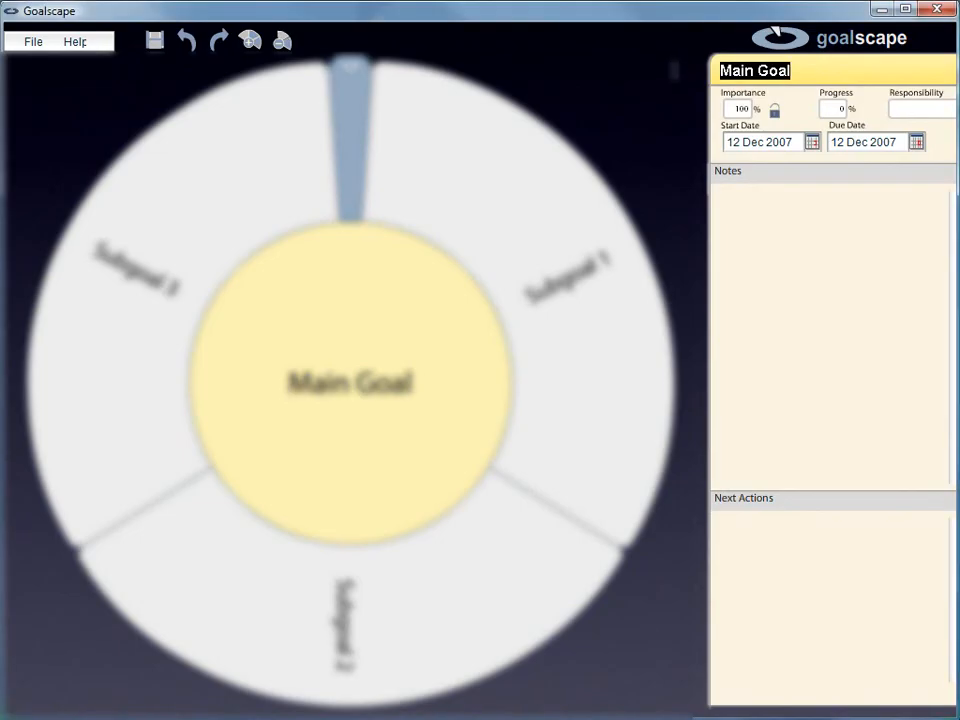
Step: Rename the main goal as "my goal" and enter "information..." as its notes
text(my goal)
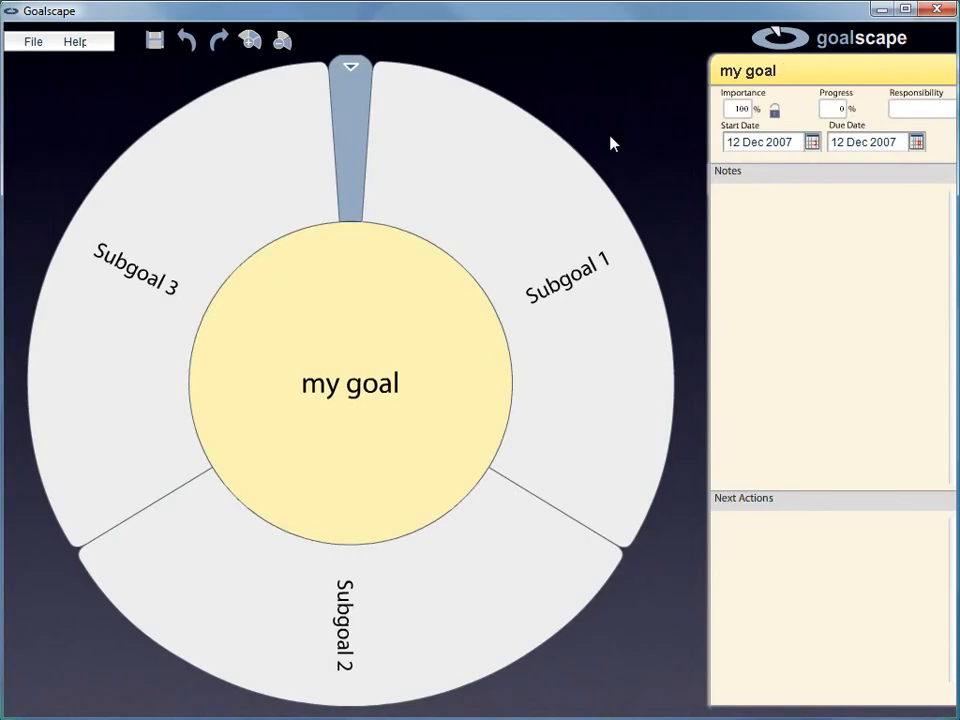
click(754, 200)
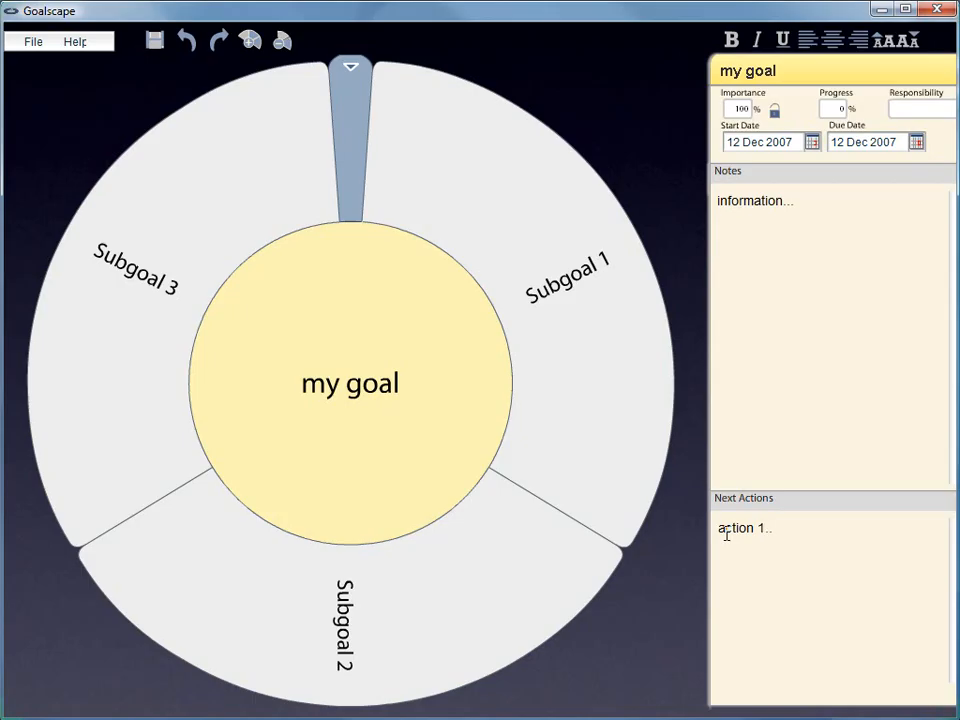
Step: List "action 1...", "action 2..." and "action 3 ..." on separate lines as the main goal's next actions
text(.)
key(Return)
text(action 2... action 3 ...)
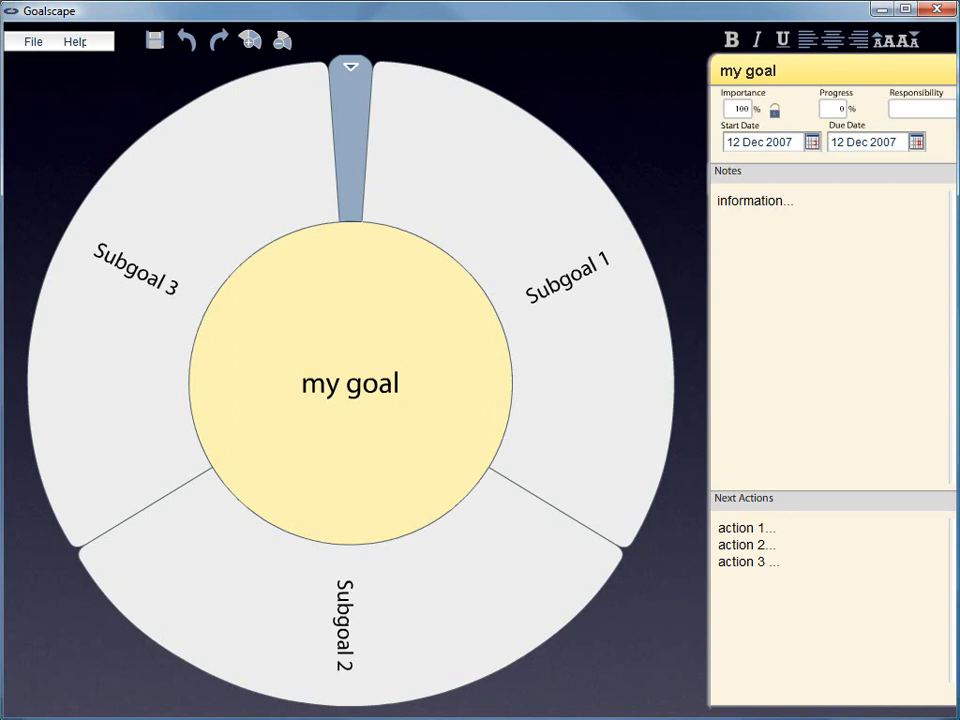
Step: Add four new subgoals beneath Subgoal 1
click(553, 343)
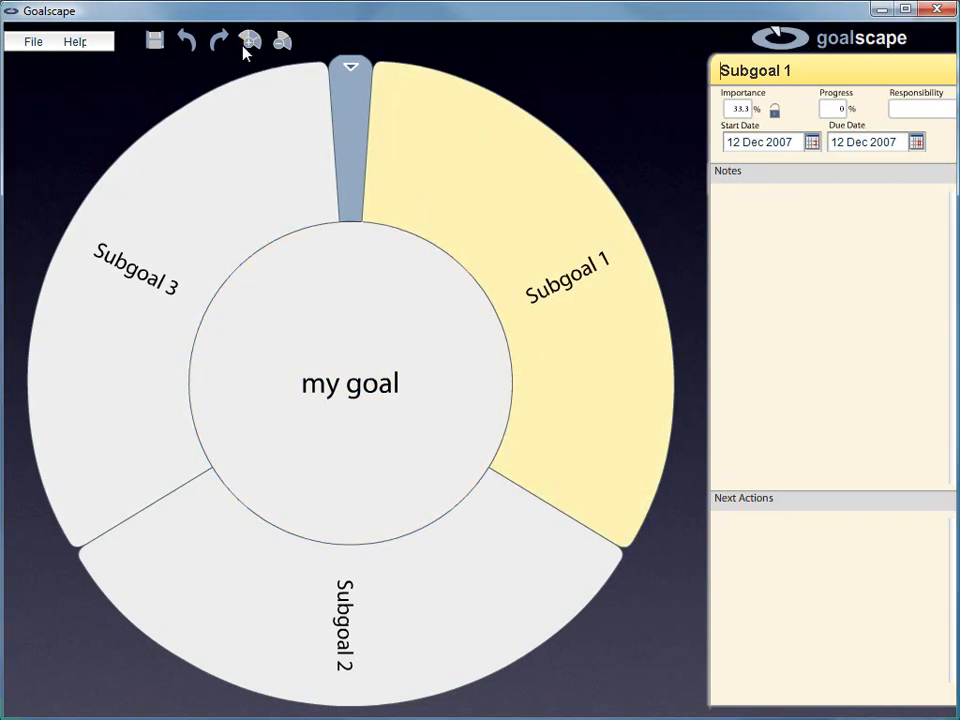
click(249, 42)
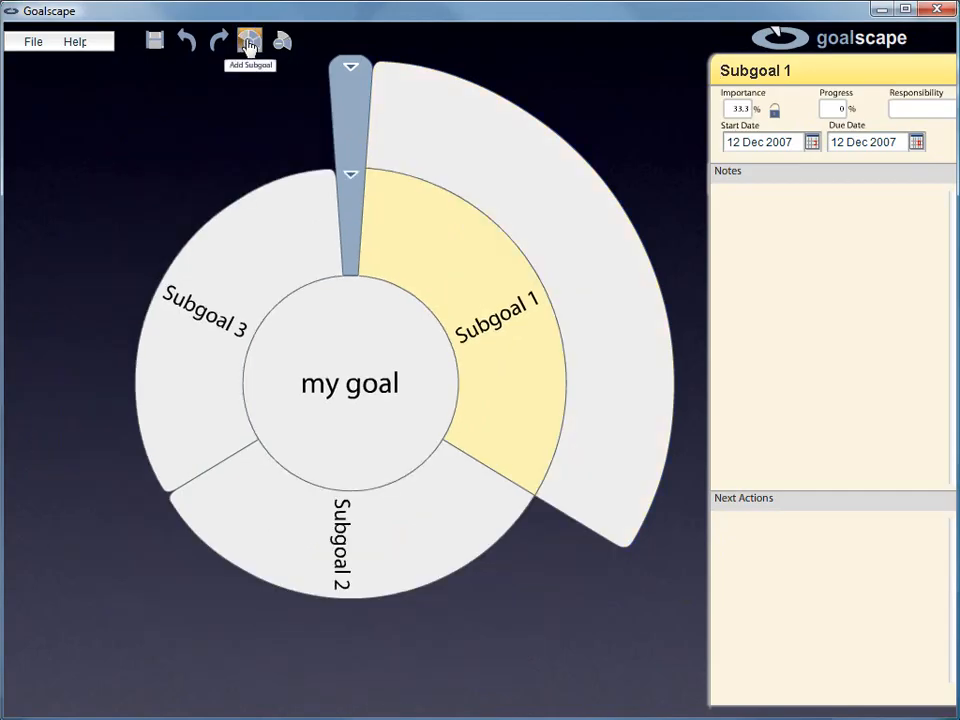
click(249, 42)
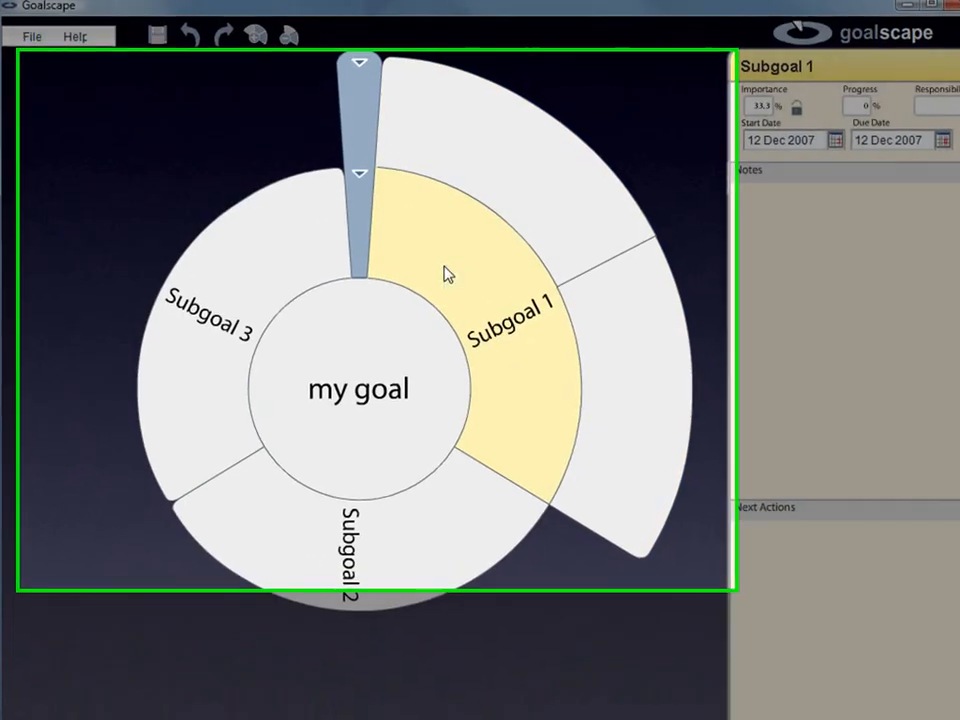
right_click(446, 278)
click(489, 287)
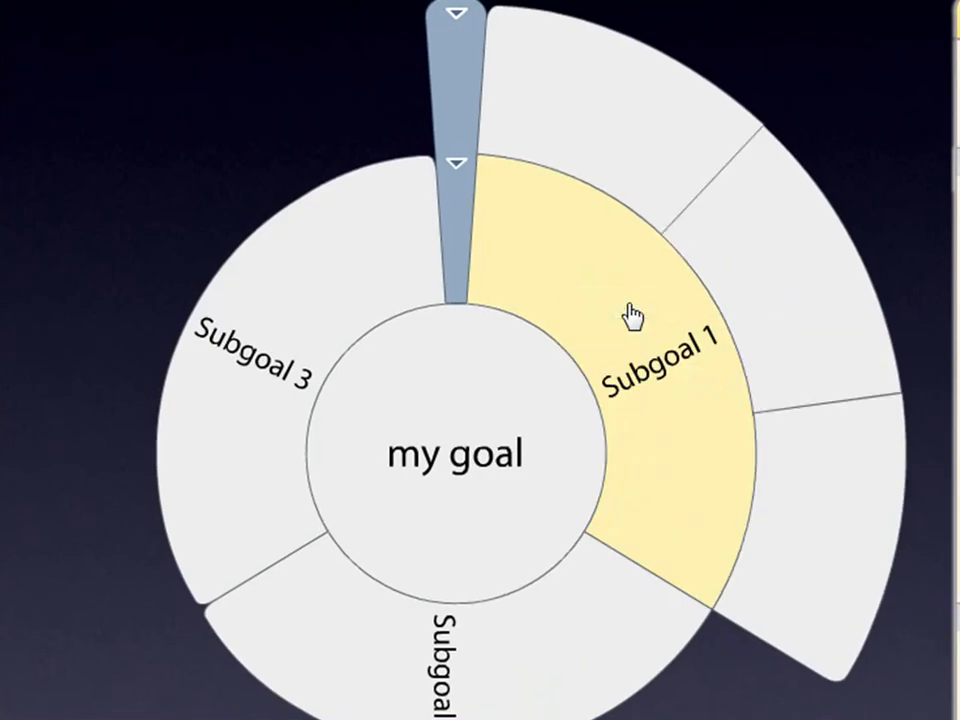
right_click(630, 310)
click(682, 321)
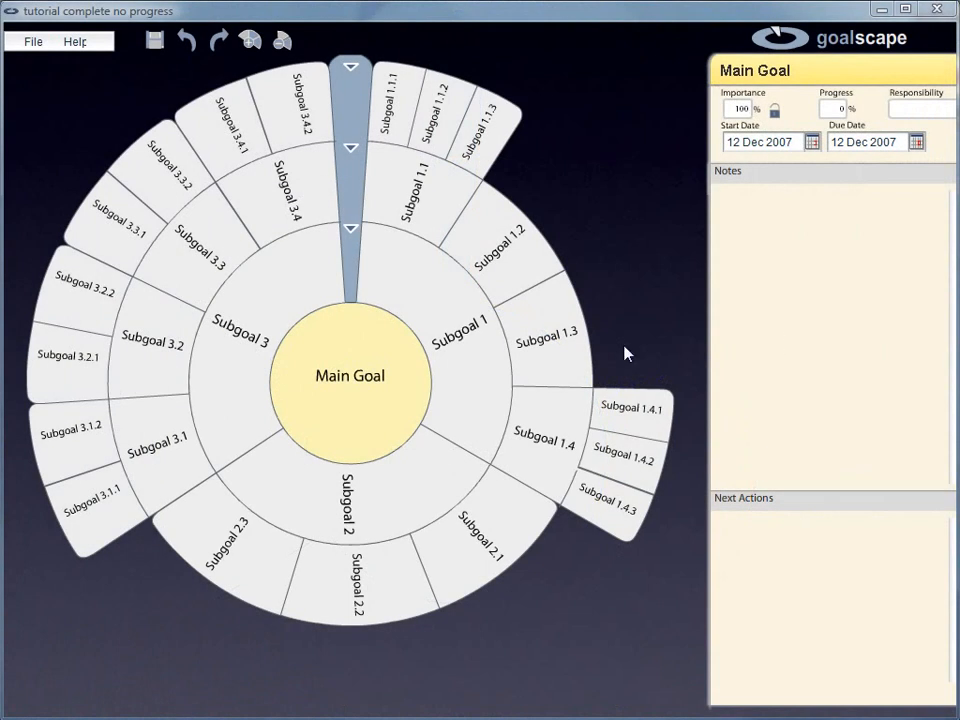
Step: Delete Subgoal 1.3 from the goal map and select Main Goal
click(555, 356)
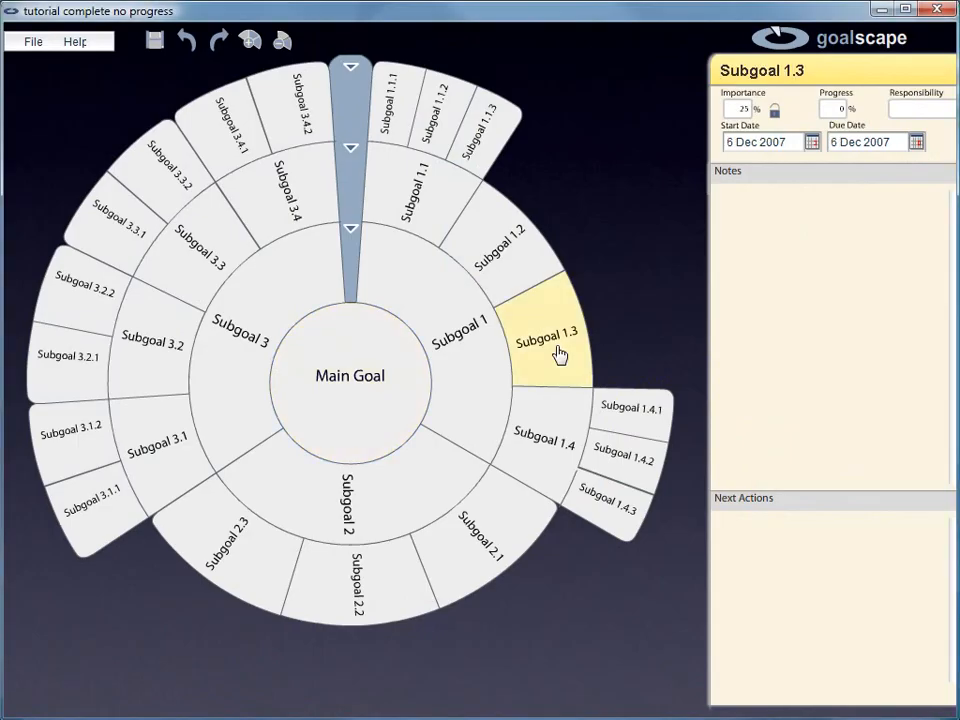
click(274, 50)
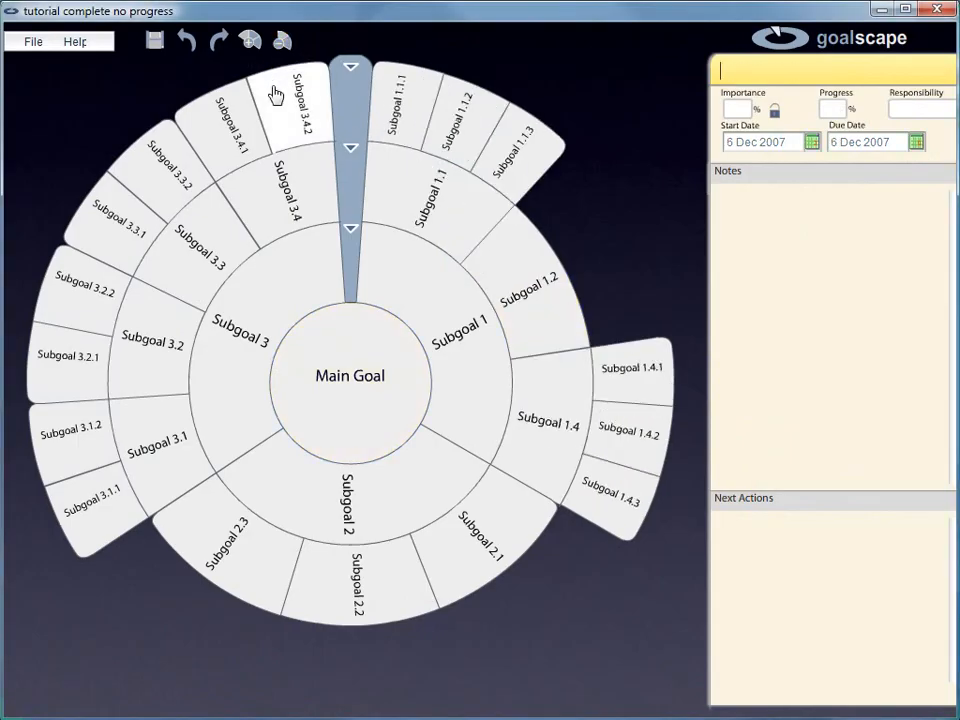
click(338, 386)
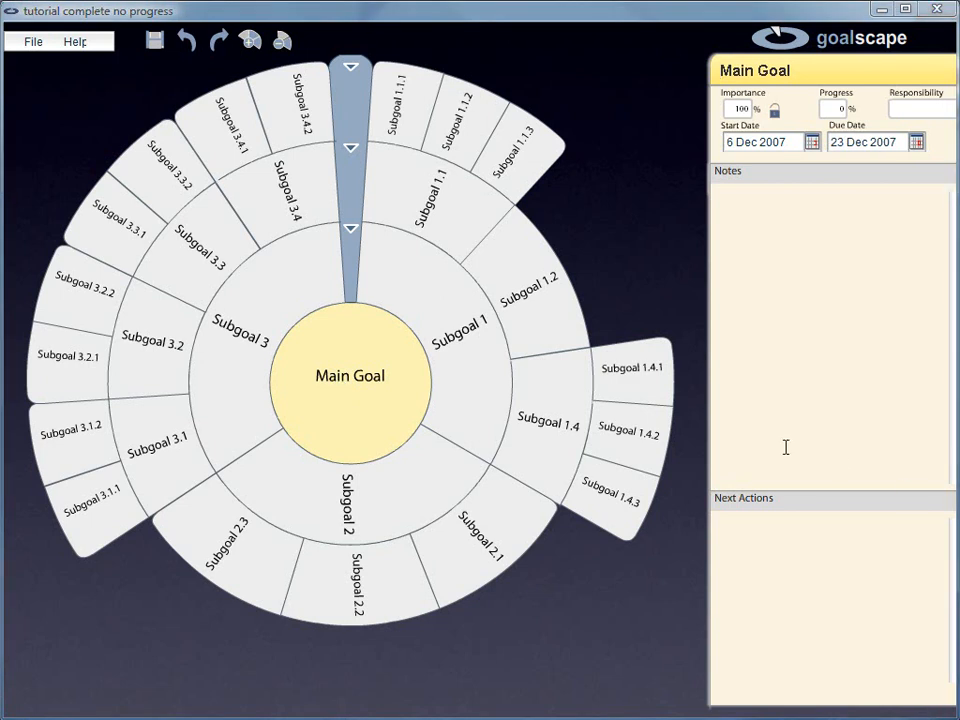
Step: Enlarge Subgoal 1's share of the main goal by shifting its boundary with Subgoal 2
click(474, 380)
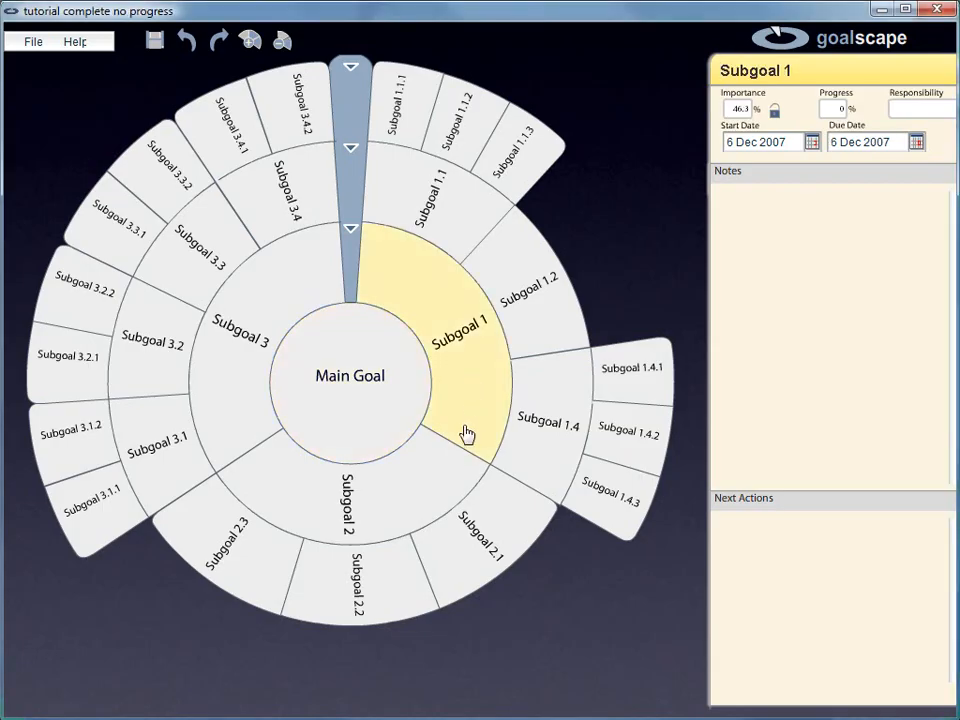
drag(452, 444, 378, 500)
Step: Set the importance of Subgoal 3 to 30% and lock that importance
click(259, 352)
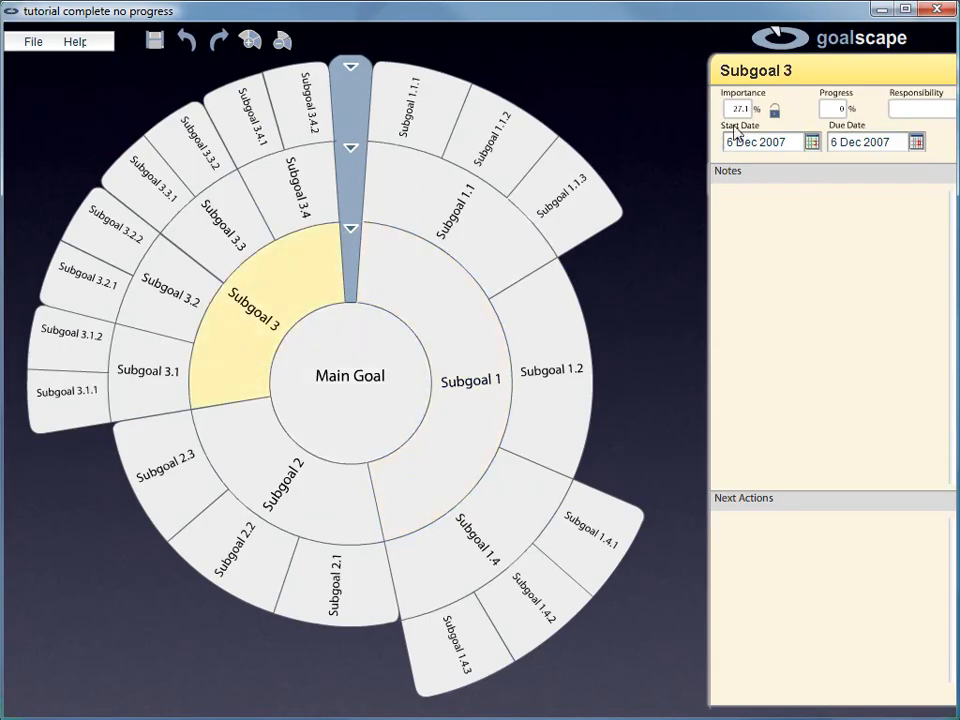
click(729, 106)
text(30)
key(Return)
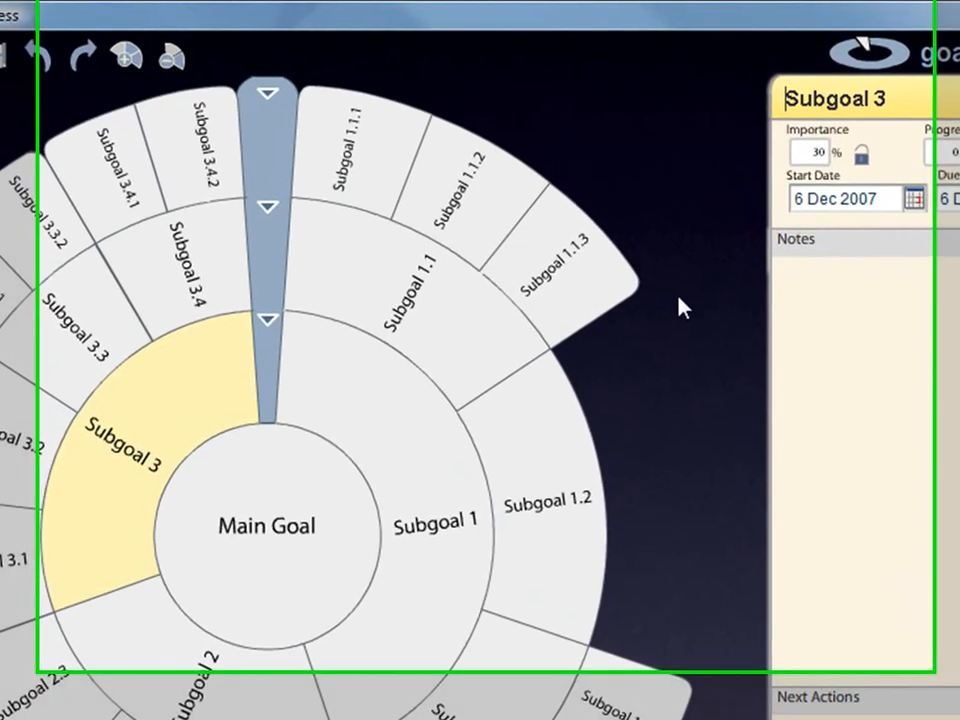
click(861, 153)
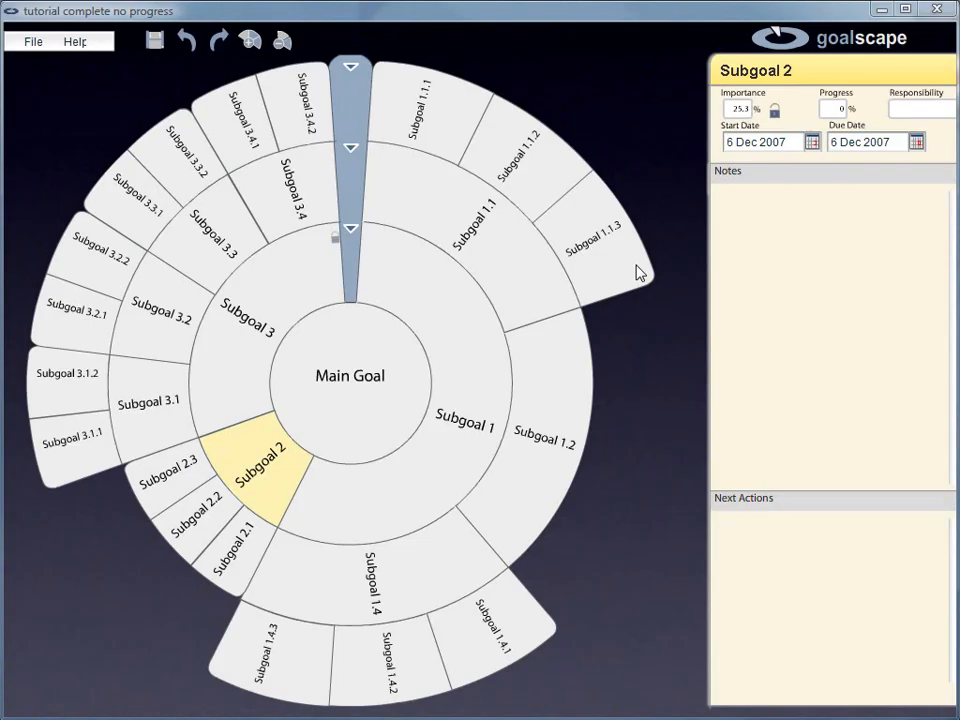
Step: Move Subgoal 1.1.3 out of Subgoal 1.1 and place it after Subgoal 1.2, directly under Subgoal 1
click(604, 266)
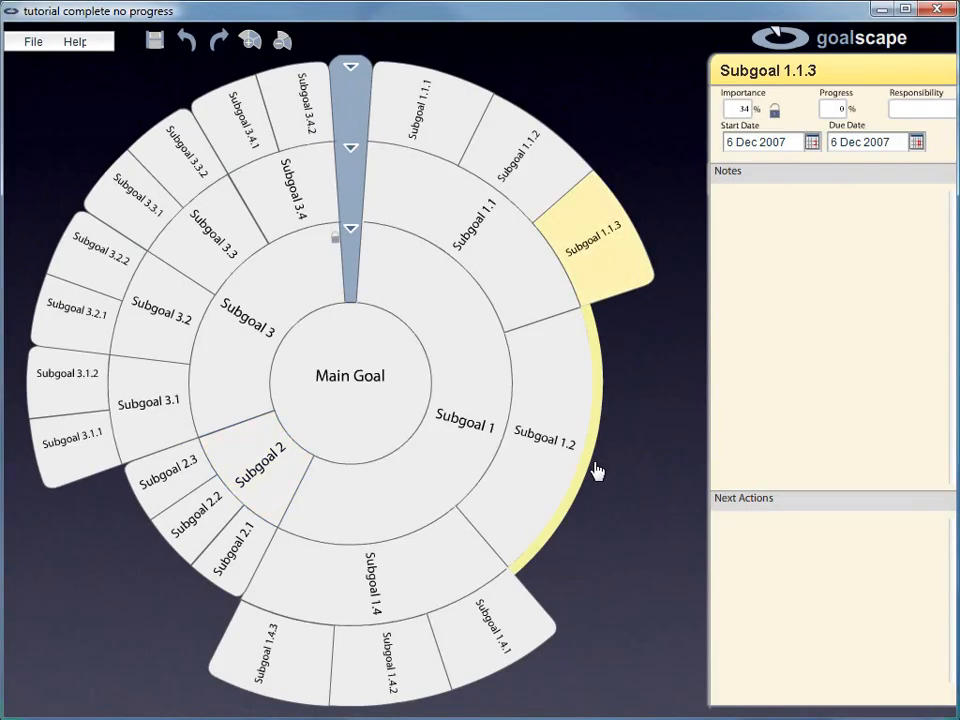
mouse_move(597, 471)
mouse_down()
mouse_move(510, 512)
mouse_move(541, 500)
mouse_up()
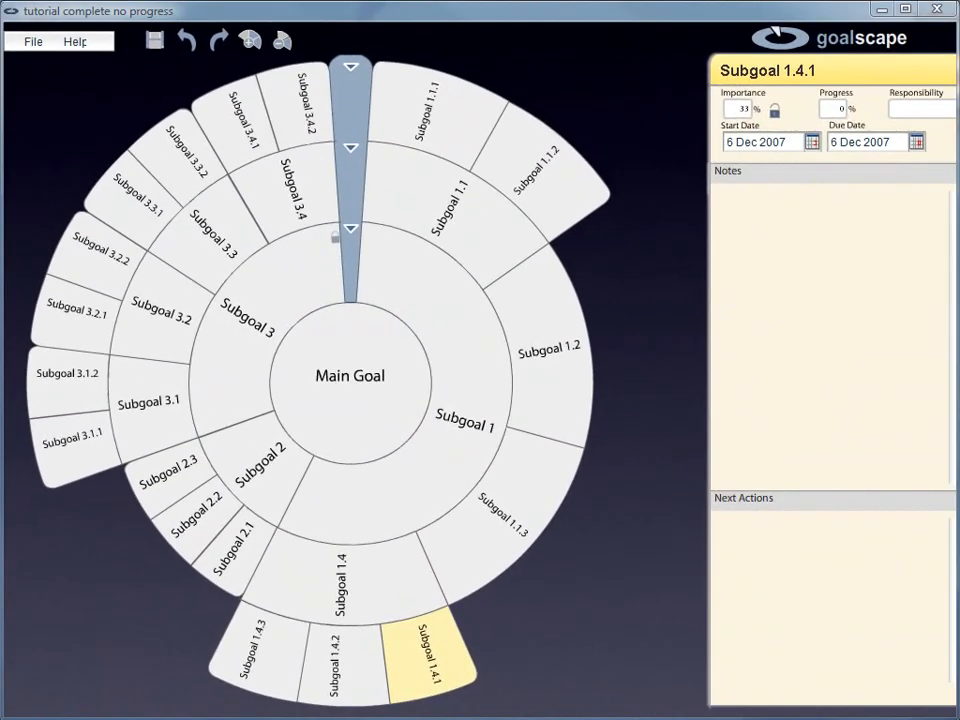
Step: Set the progress of Subgoal 1.4.1 to 50% and of Subgoal 1.4.2 to 80%
click(850, 108)
text(50)
key(Return)
click(347, 675)
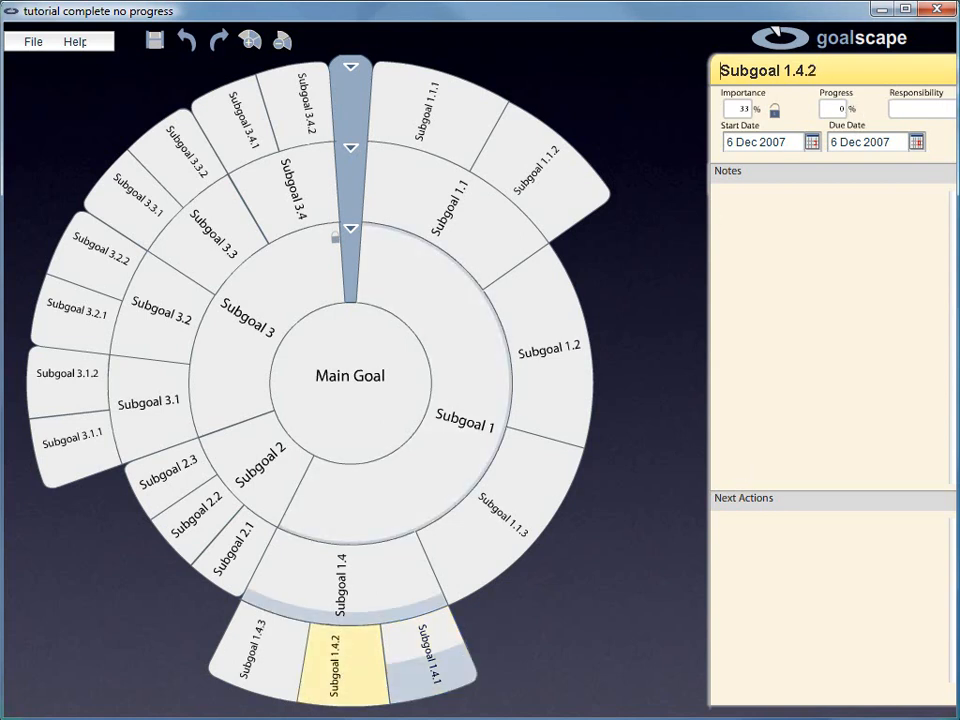
click(835, 108)
text(80)
key(Return)
Step: Set the progress of Subgoal 1.4.3 to 50% and enlarge its share by shifting its boundary with Subgoal 1.4.2
click(255, 645)
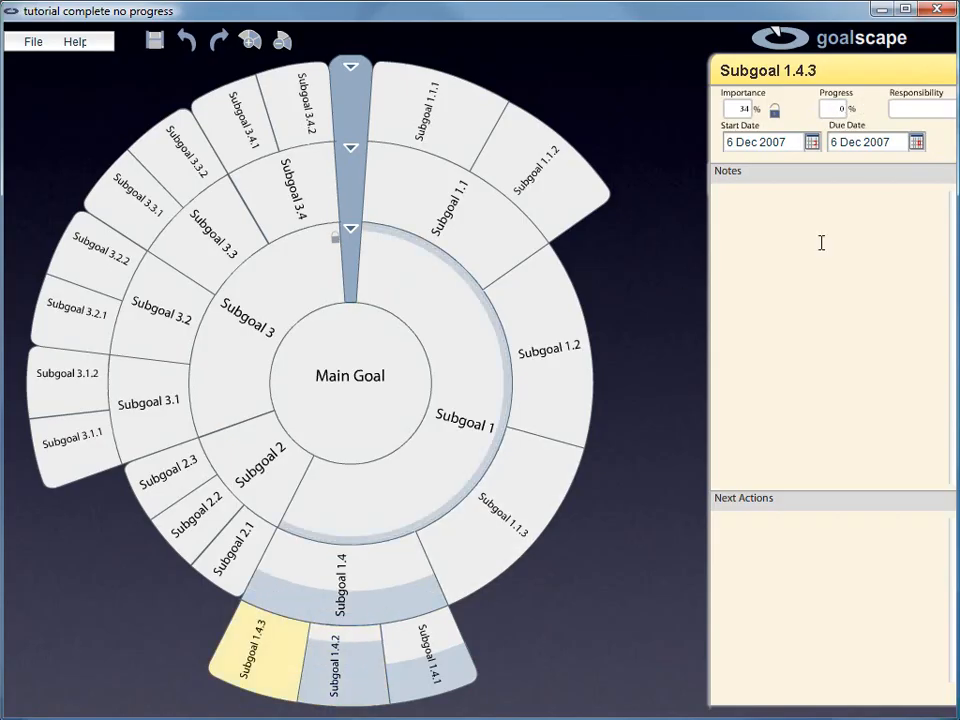
click(835, 108)
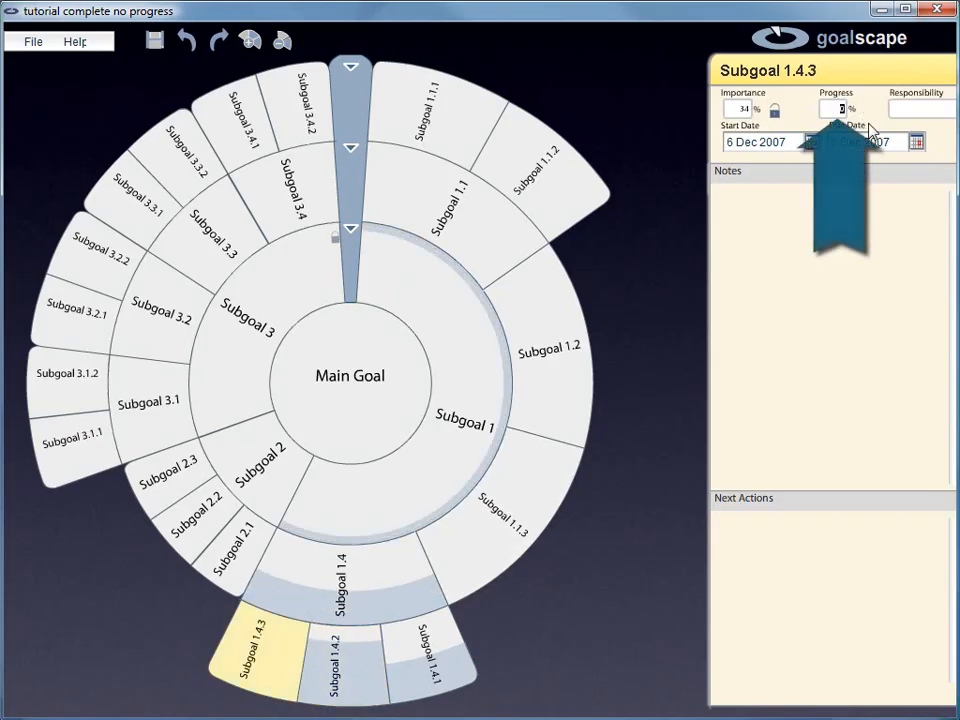
text(50)
key(Return)
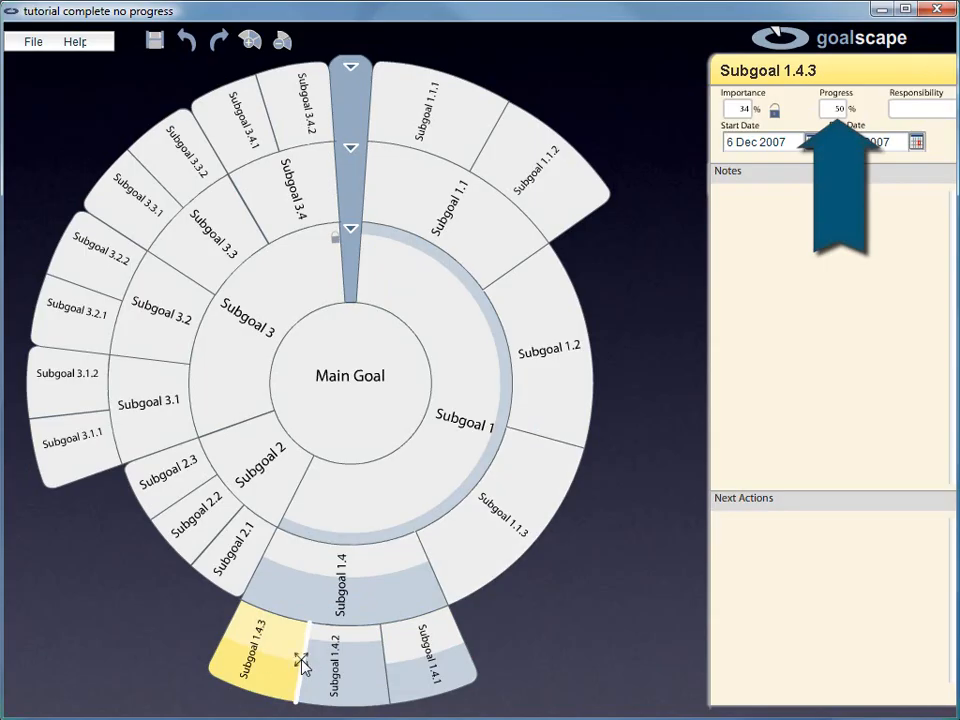
drag(301, 660, 357, 676)
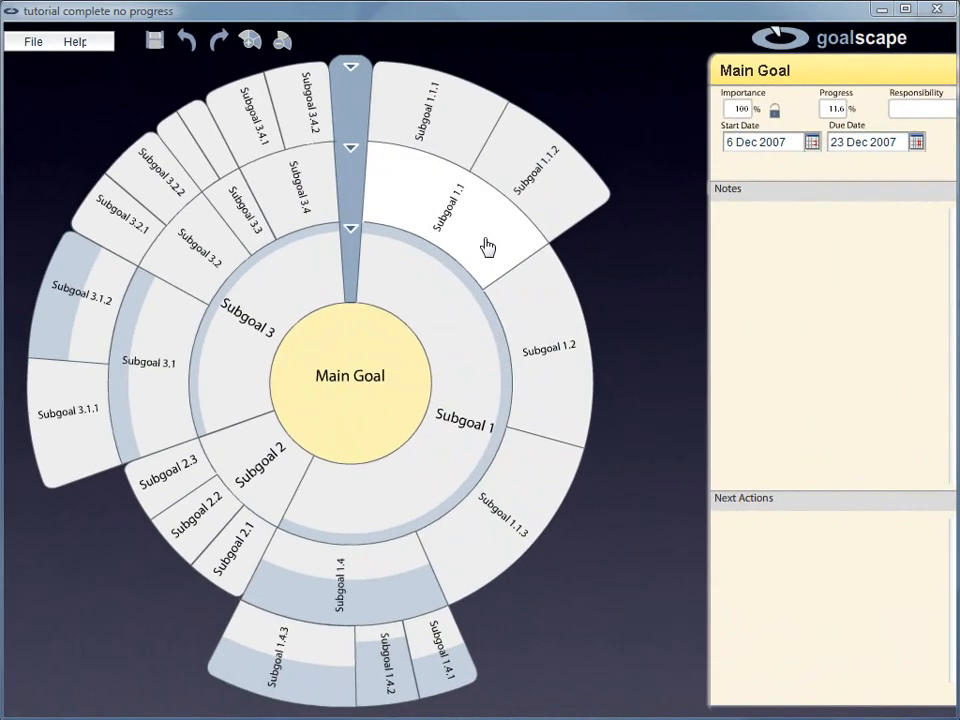
Step: Increase the font size of the Subgoal 1.1 label by two increments
click(484, 243)
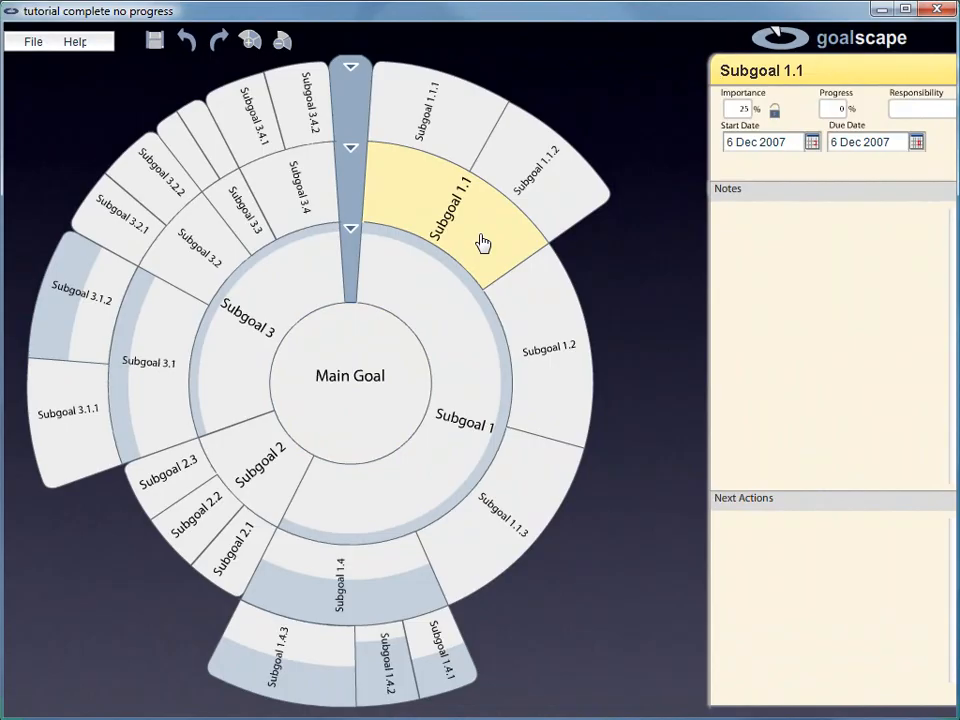
right_click(483, 242)
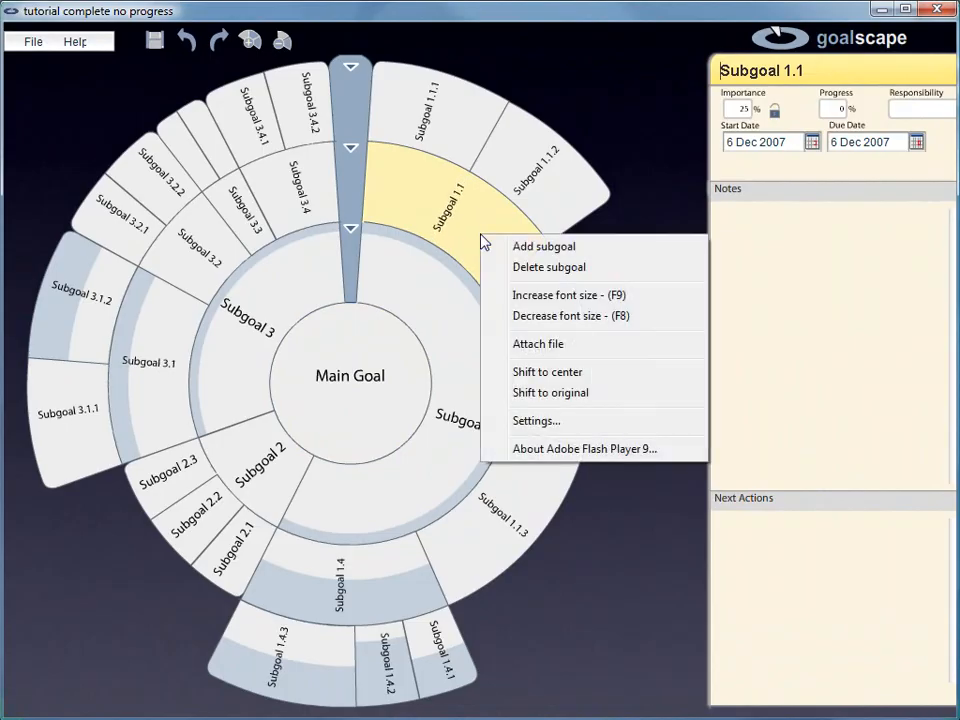
click(530, 296)
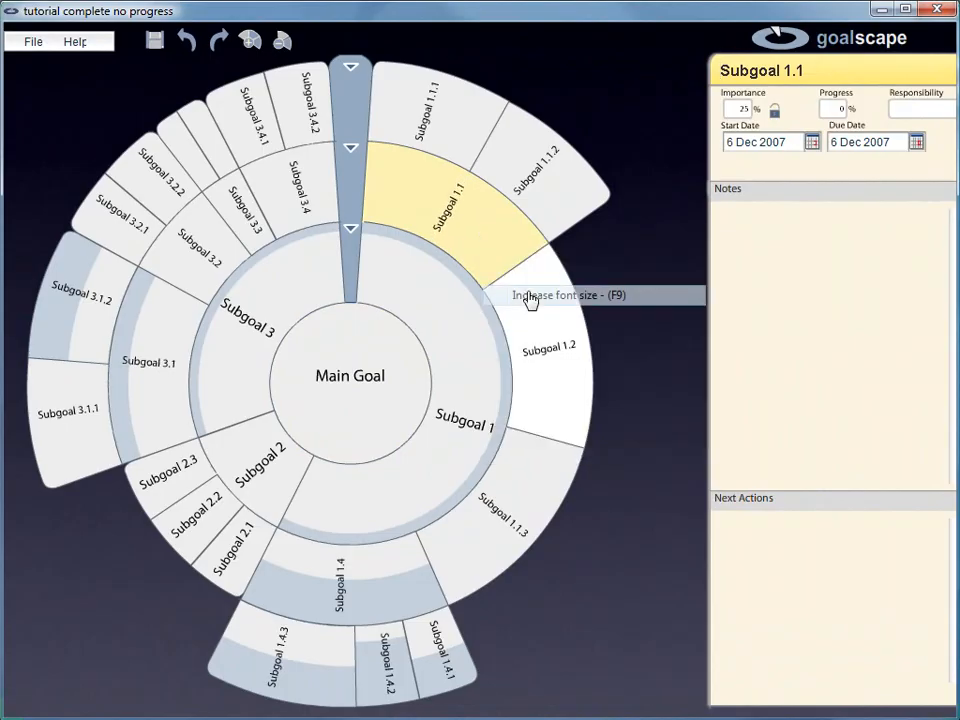
right_click(489, 245)
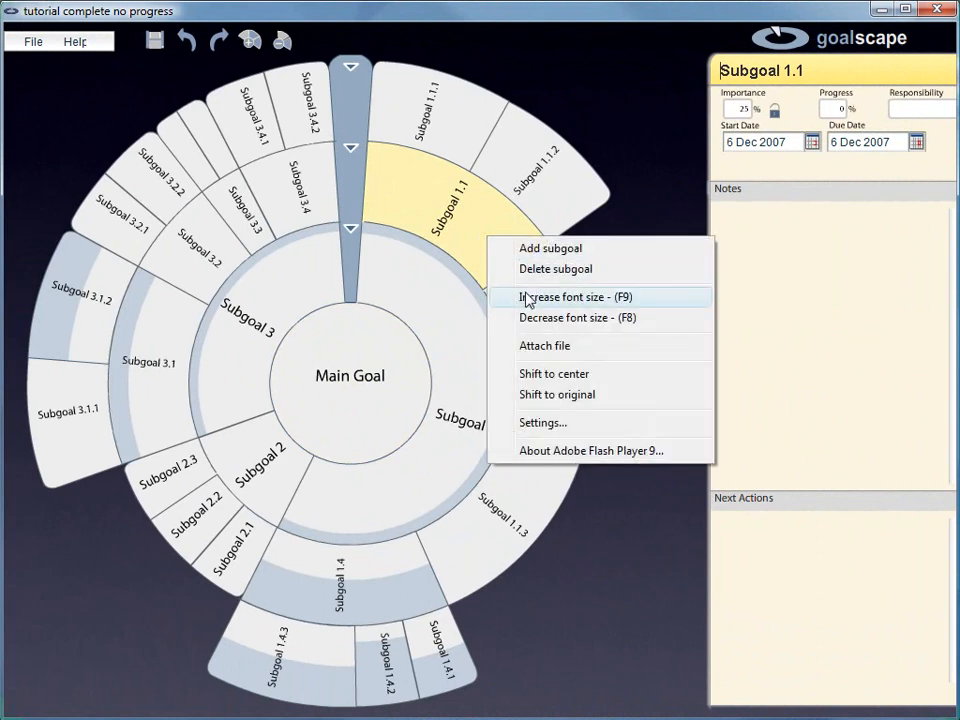
click(503, 298)
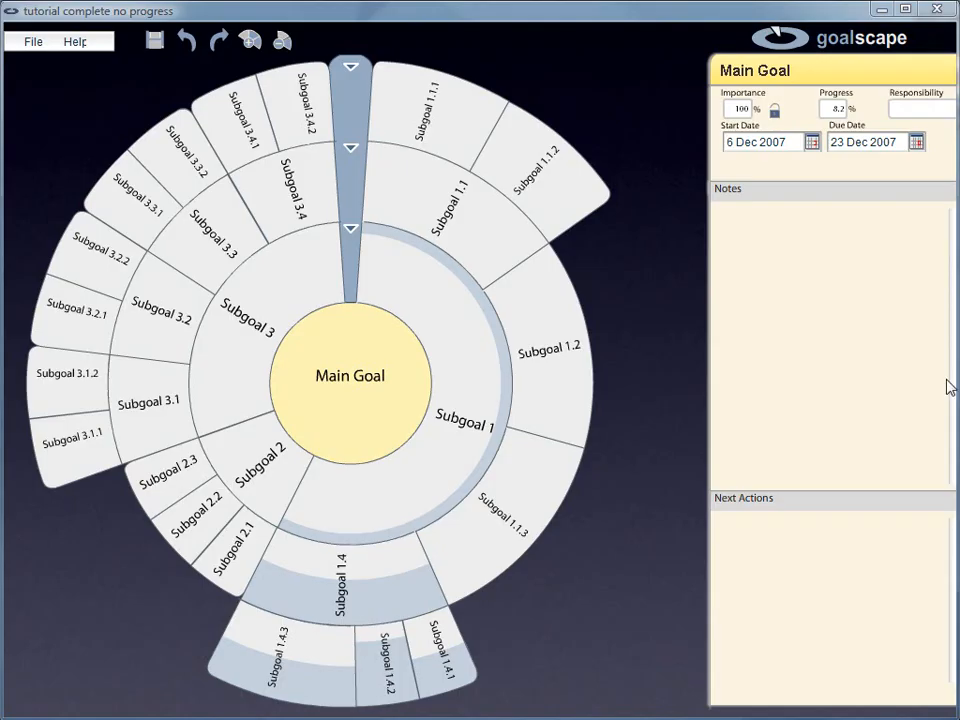
Step: Attach the PDF file tack from the Bilder folder to Subgoal 1.1.2
click(553, 199)
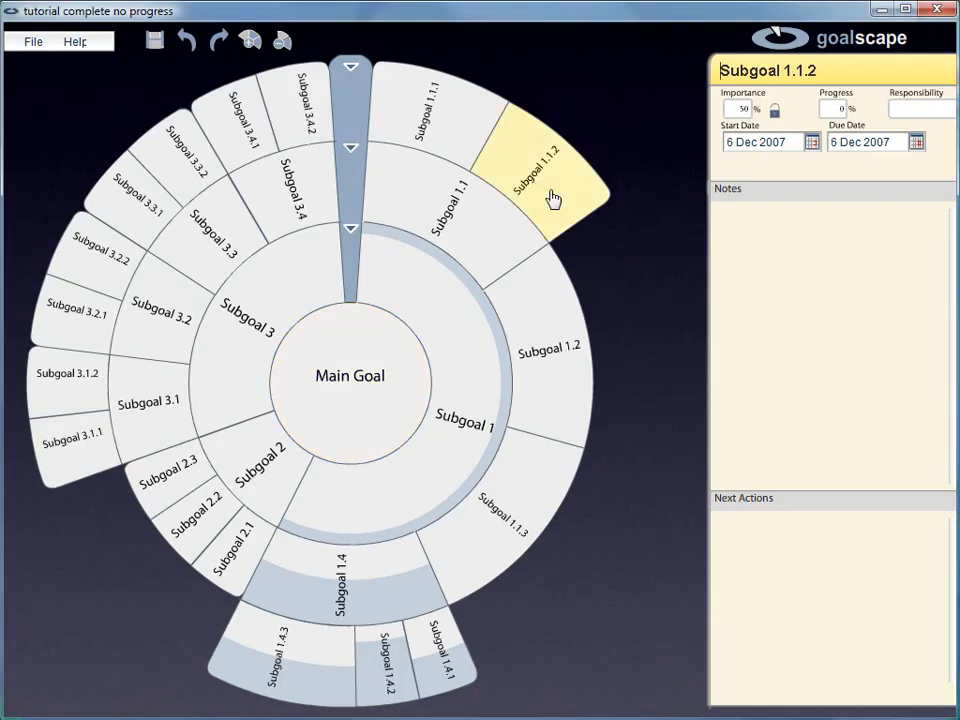
right_click(553, 199)
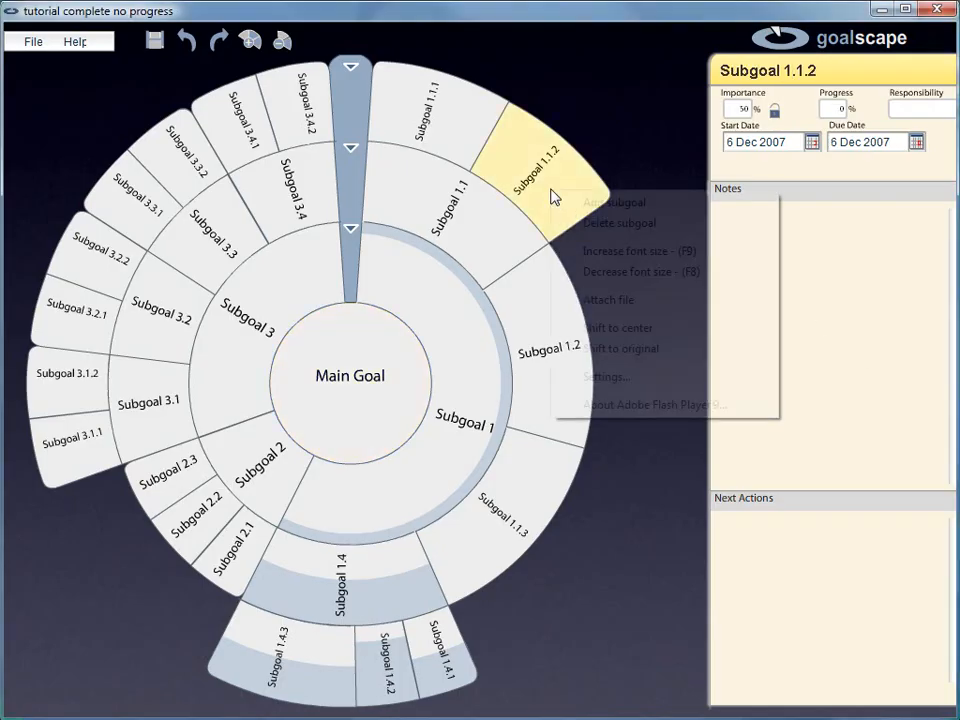
click(608, 300)
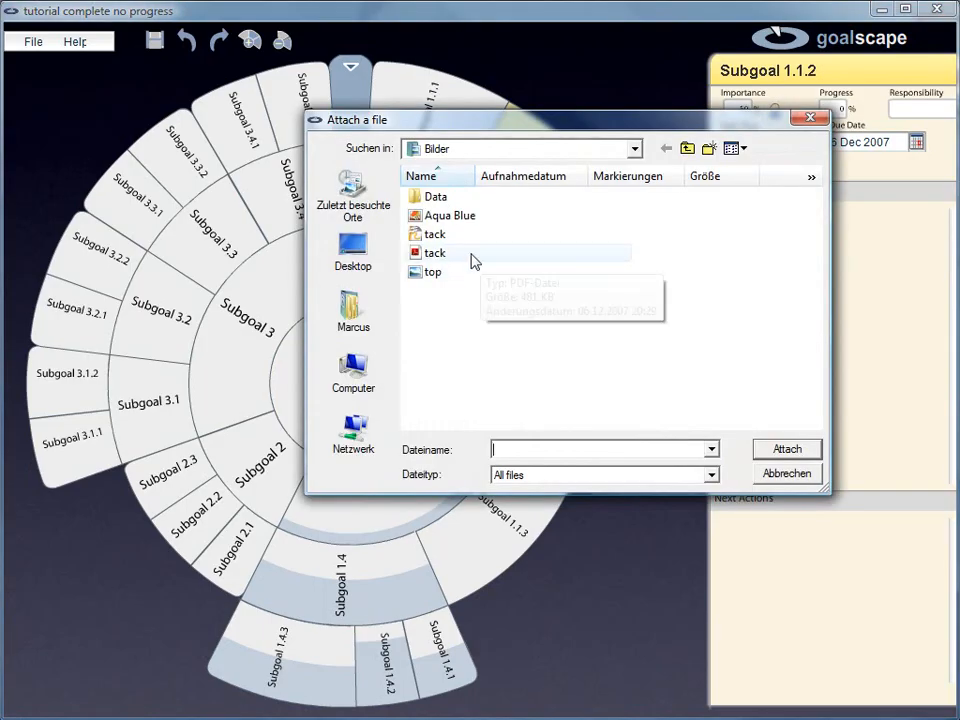
click(445, 255)
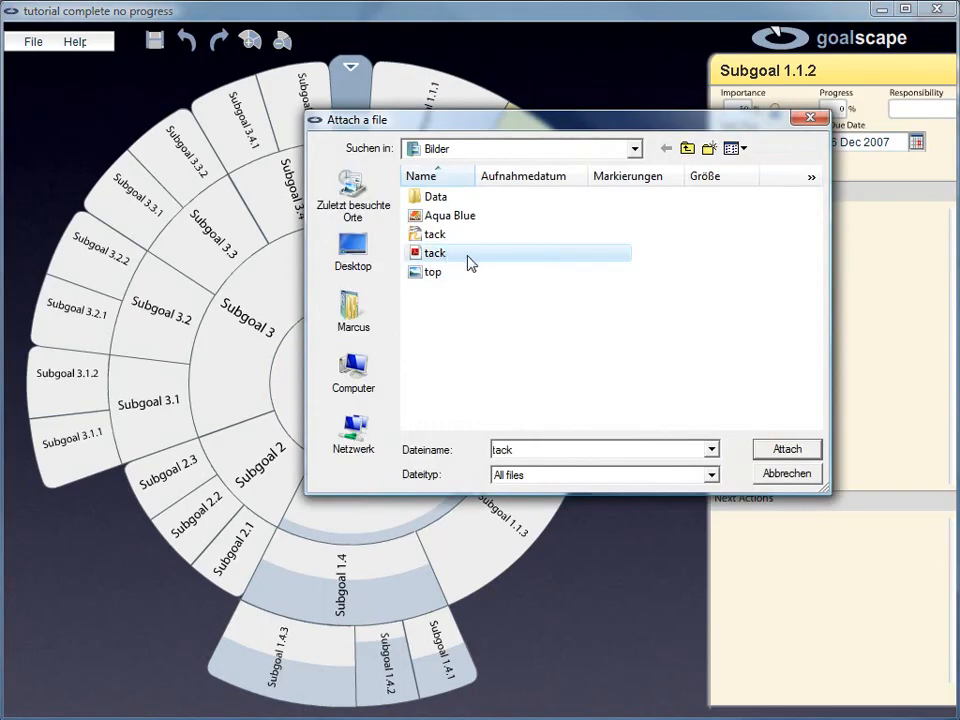
click(786, 449)
Step: Open Subgoal 1.1.2's tack.pdf attachment, move its window clear of the goal details, and close it
double_click(814, 175)
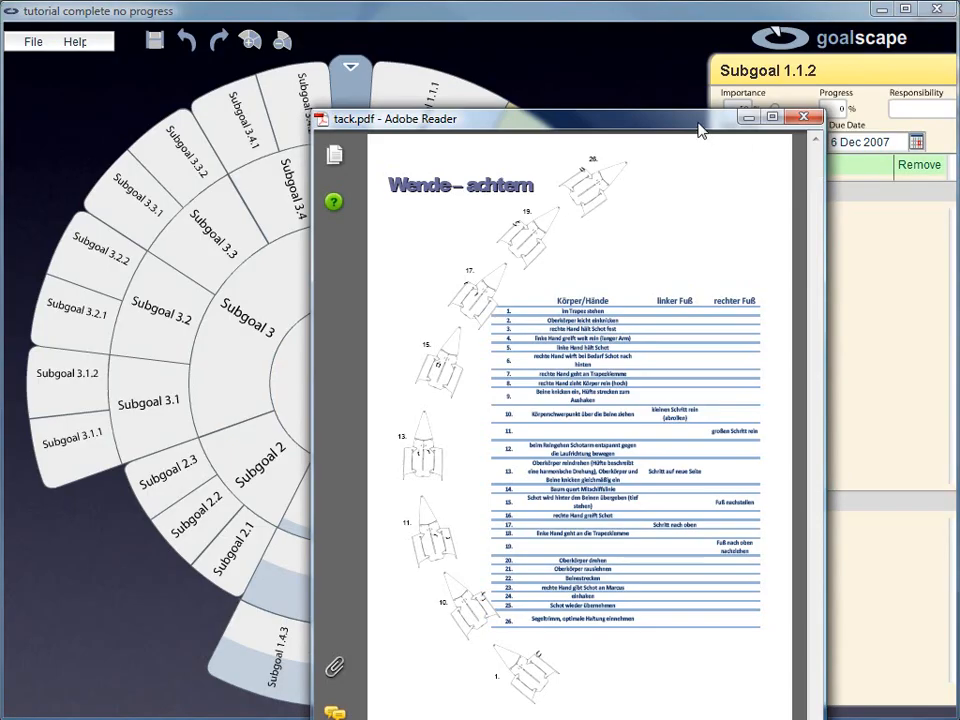
drag(700, 128, 448, 69)
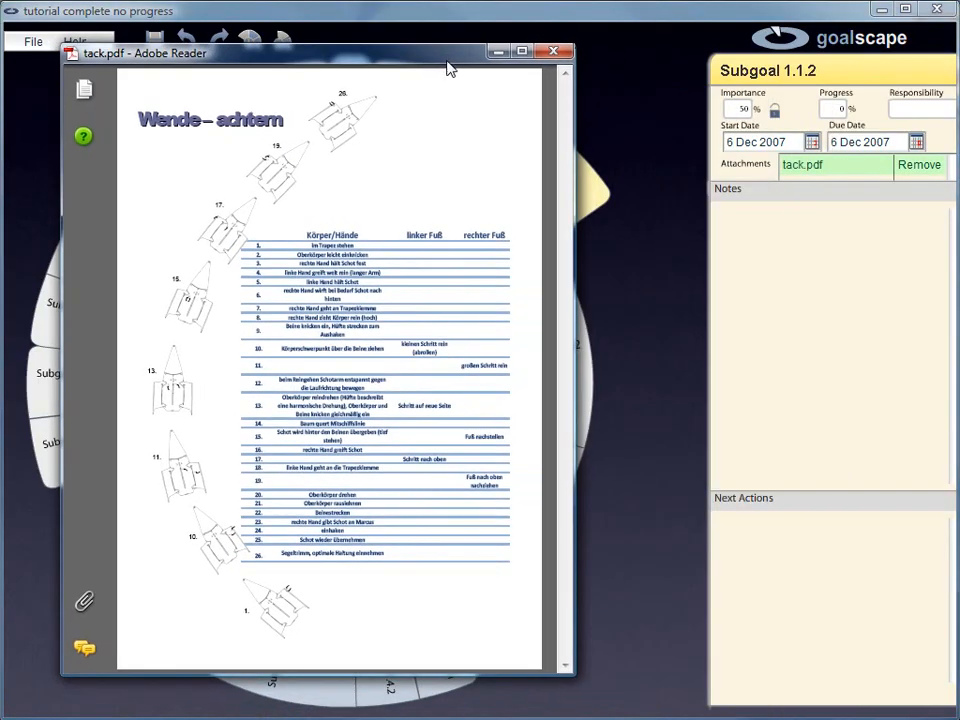
click(553, 53)
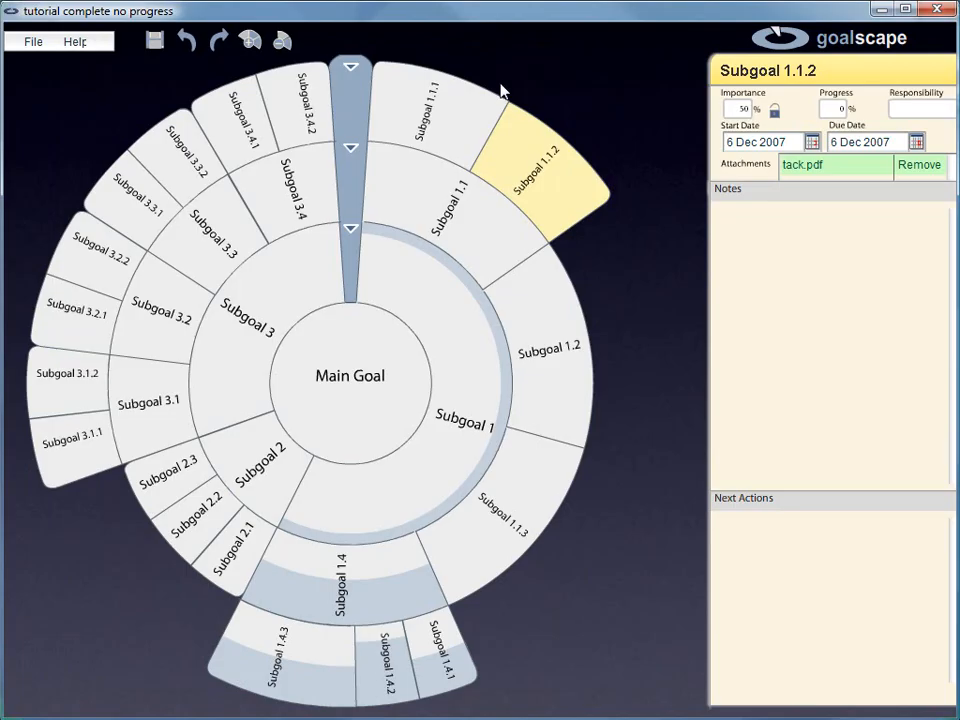
Step: Open the Film.wmv attachment of Subgoal 1.1.1
click(443, 120)
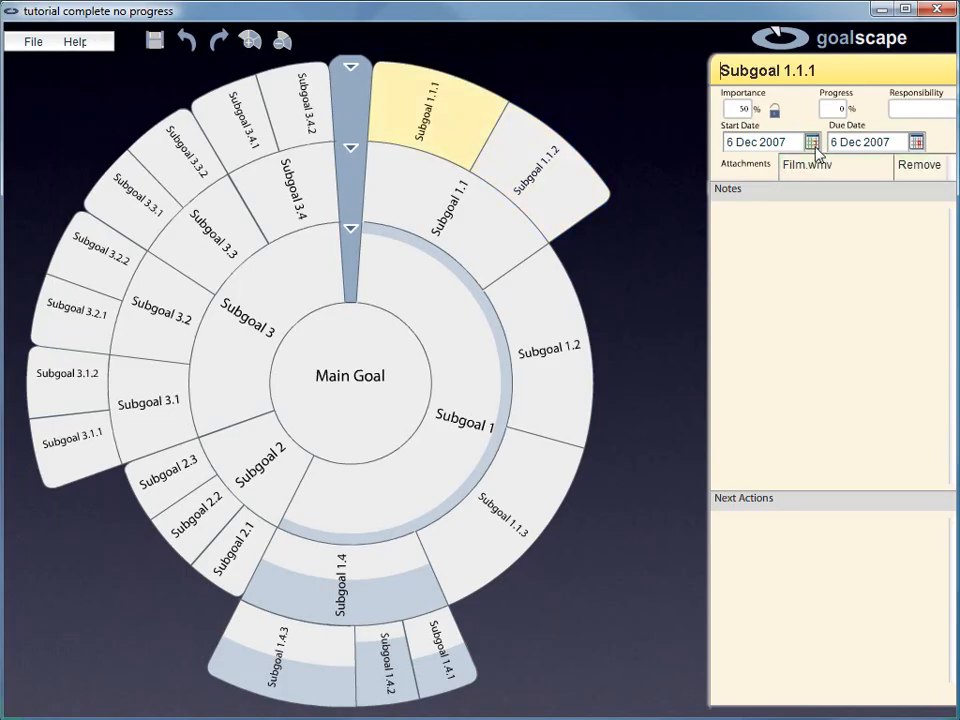
click(826, 170)
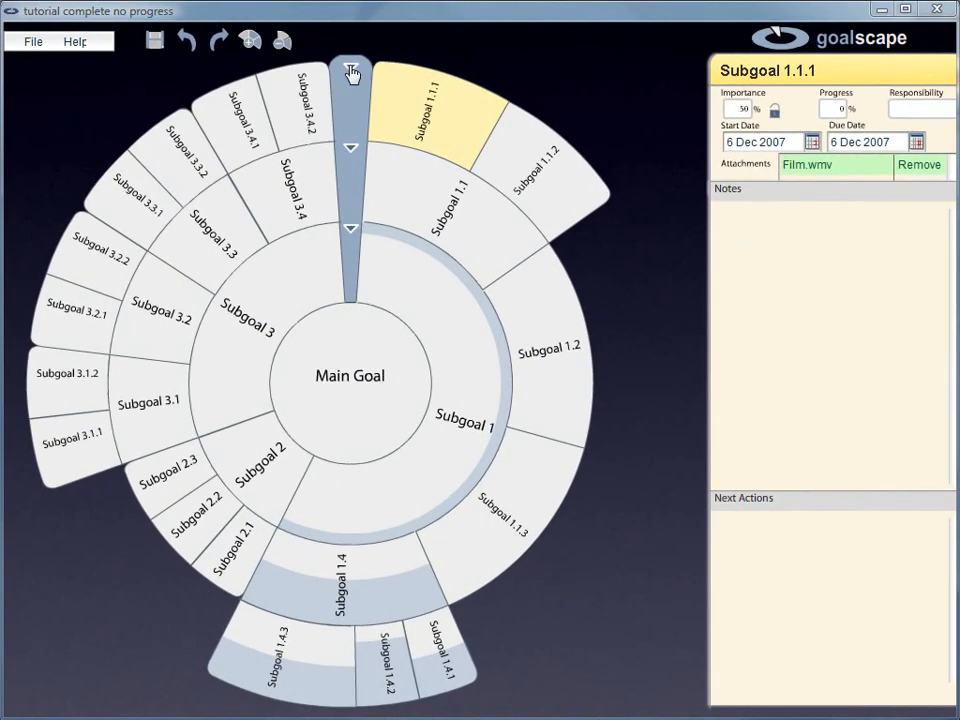
Step: Collapse the outermost ring of subgoals in the goal map and expand it again
click(349, 70)
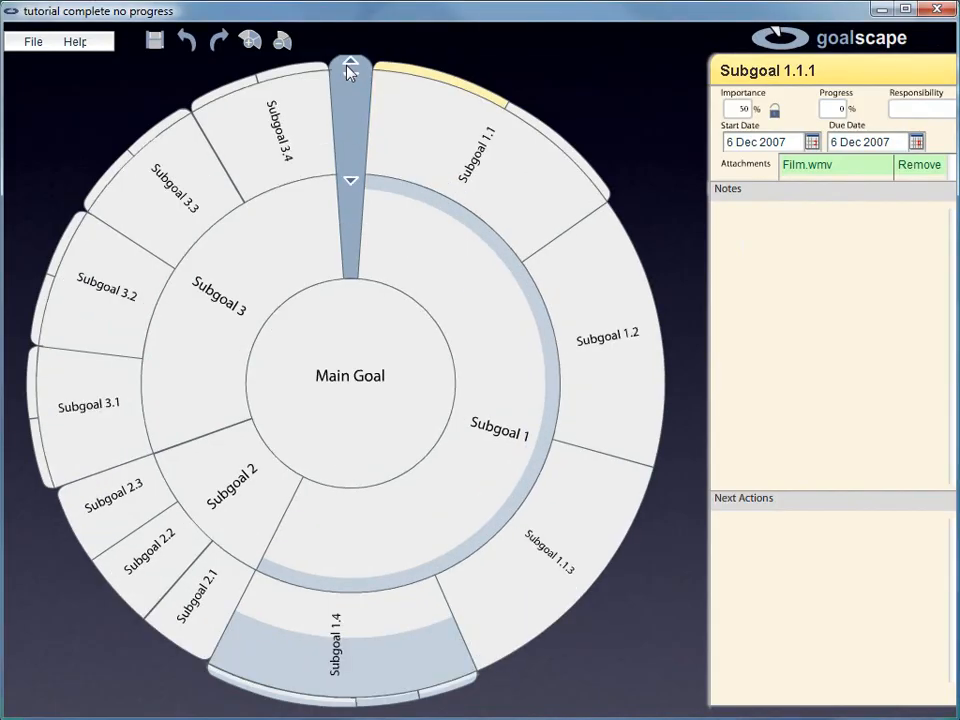
click(351, 62)
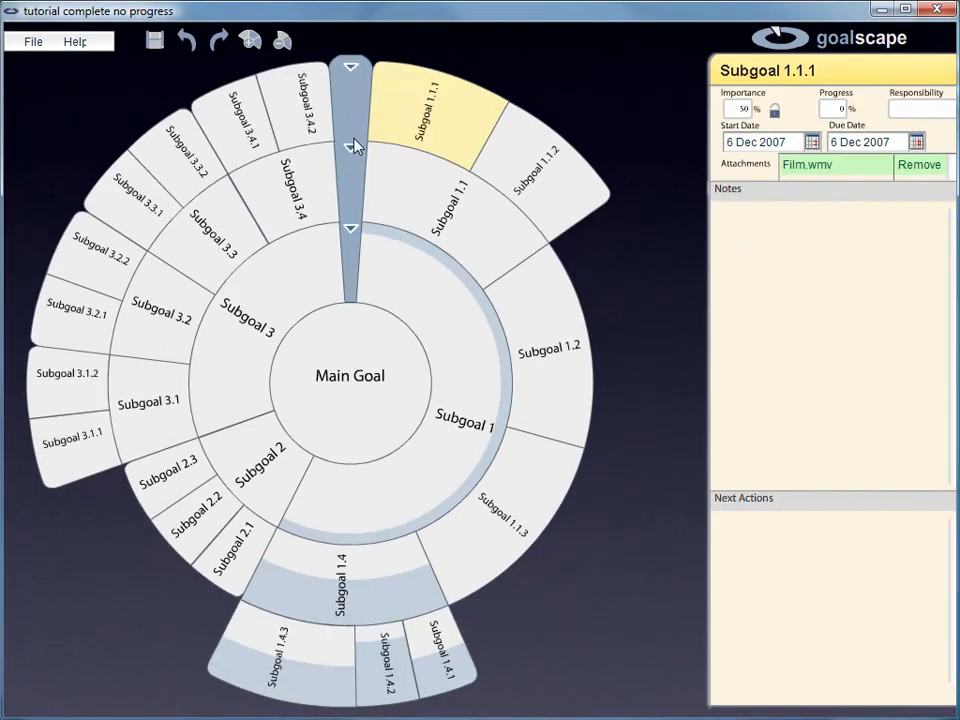
Step: Shift Subgoal 1 to the center of the goal map so its own subgoals fill the surrounding rings
click(366, 358)
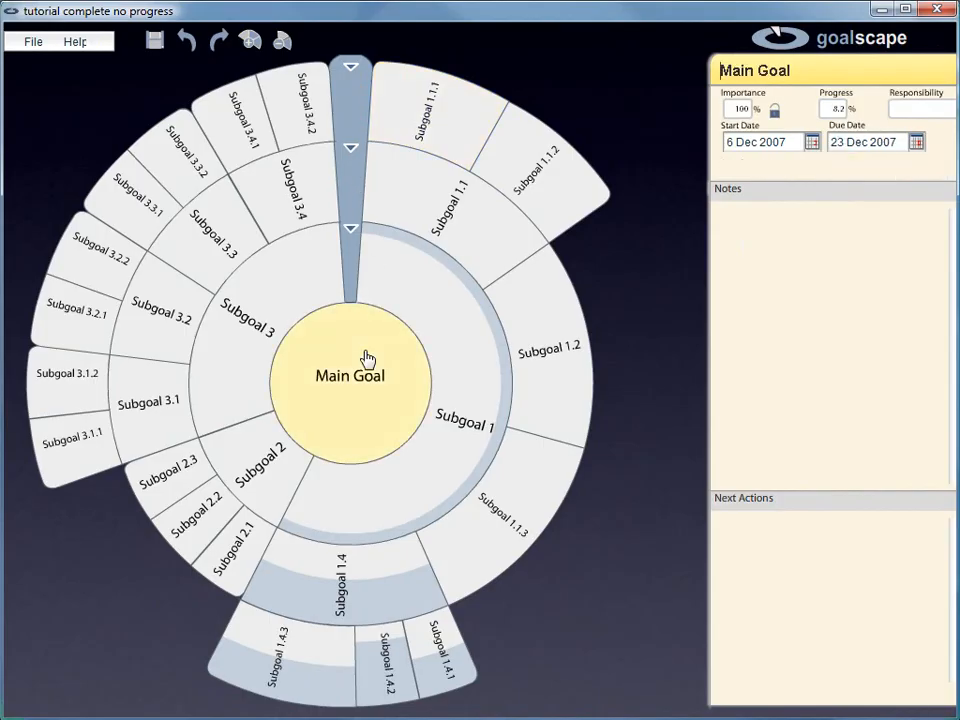
click(441, 331)
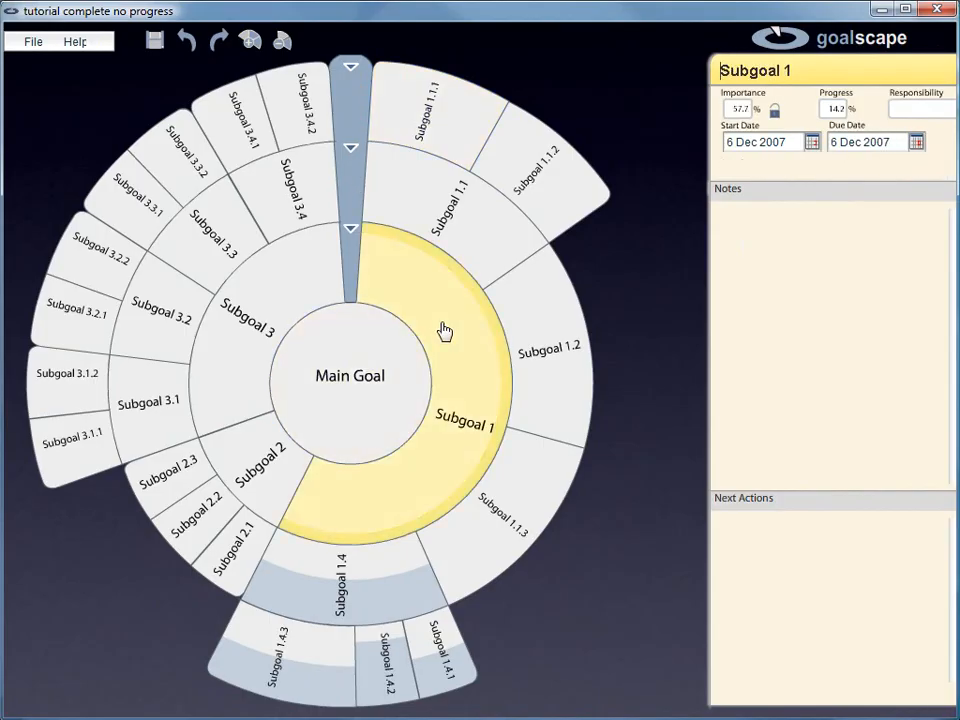
right_click(444, 331)
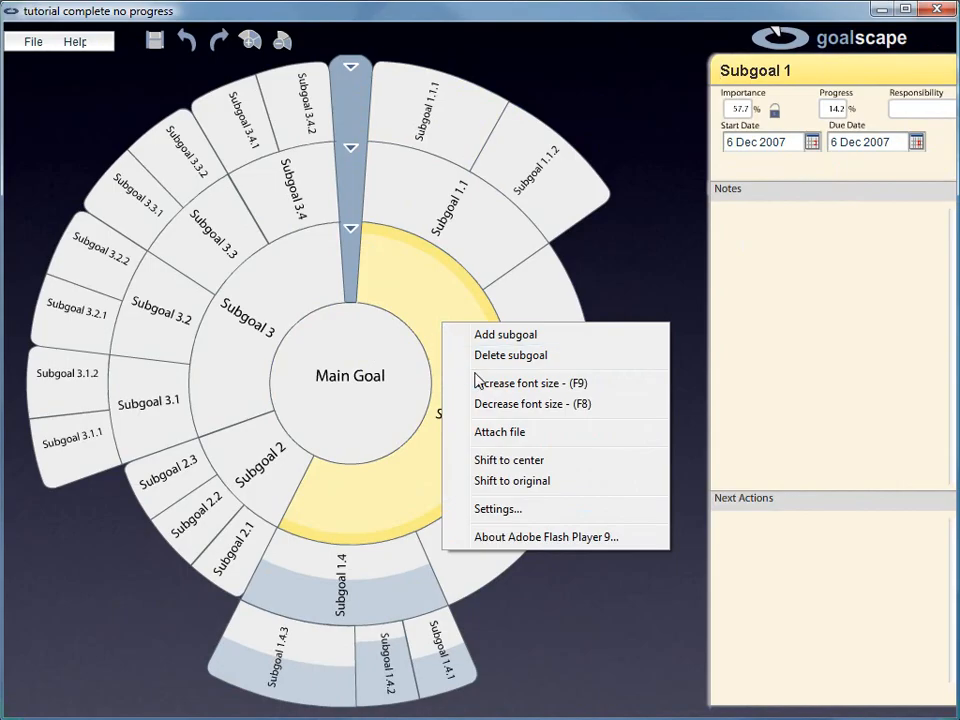
click(505, 461)
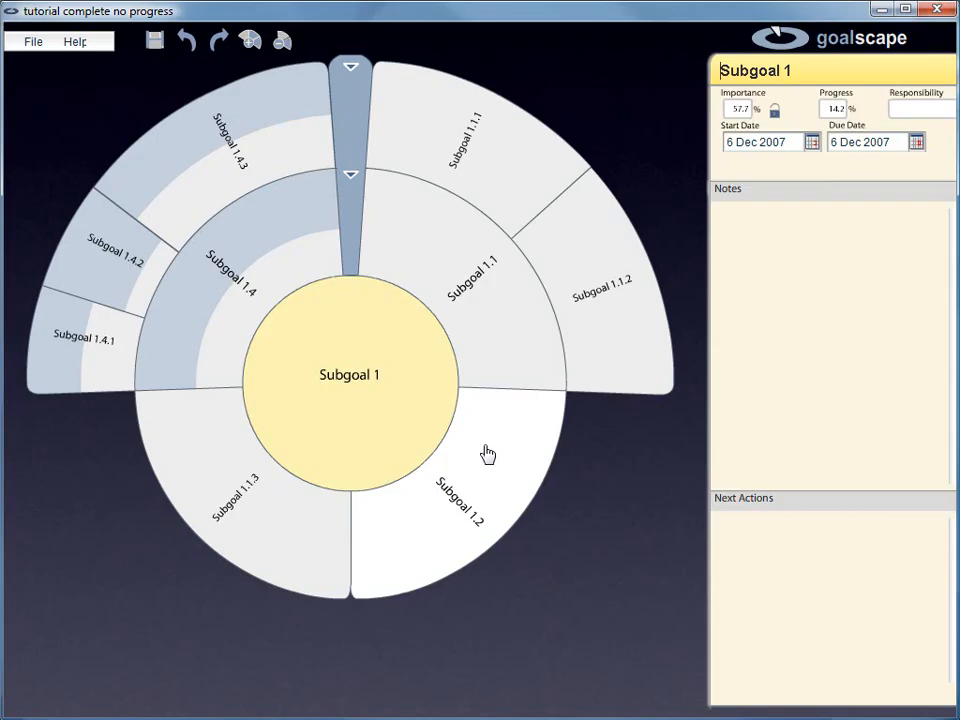
Step: Shift the goal map back to its original arrangement around Main Goal
click(357, 380)
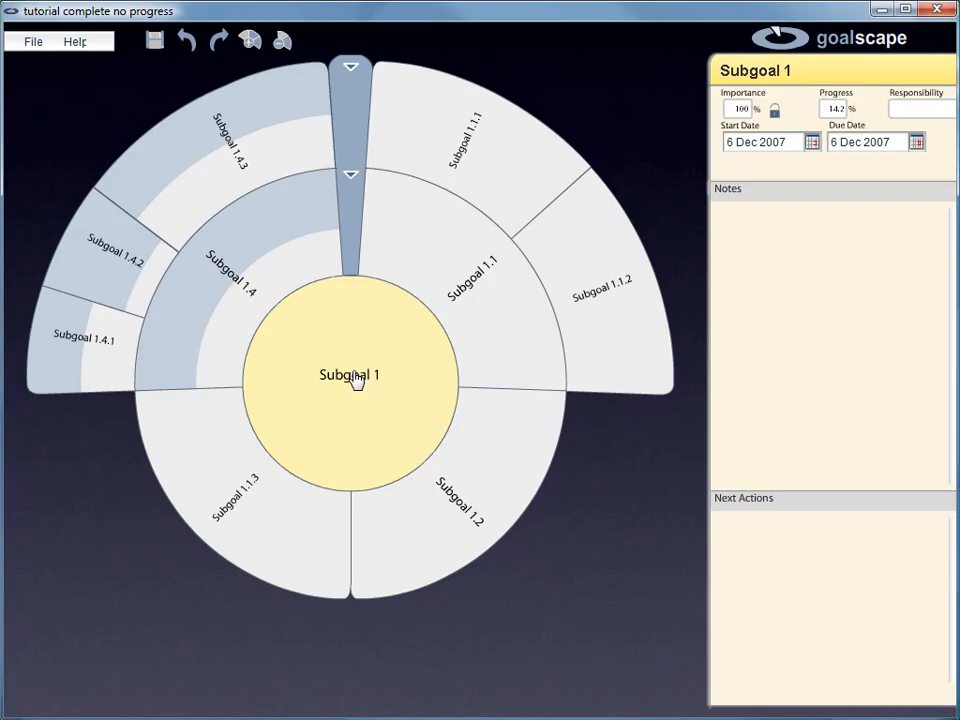
right_click(356, 378)
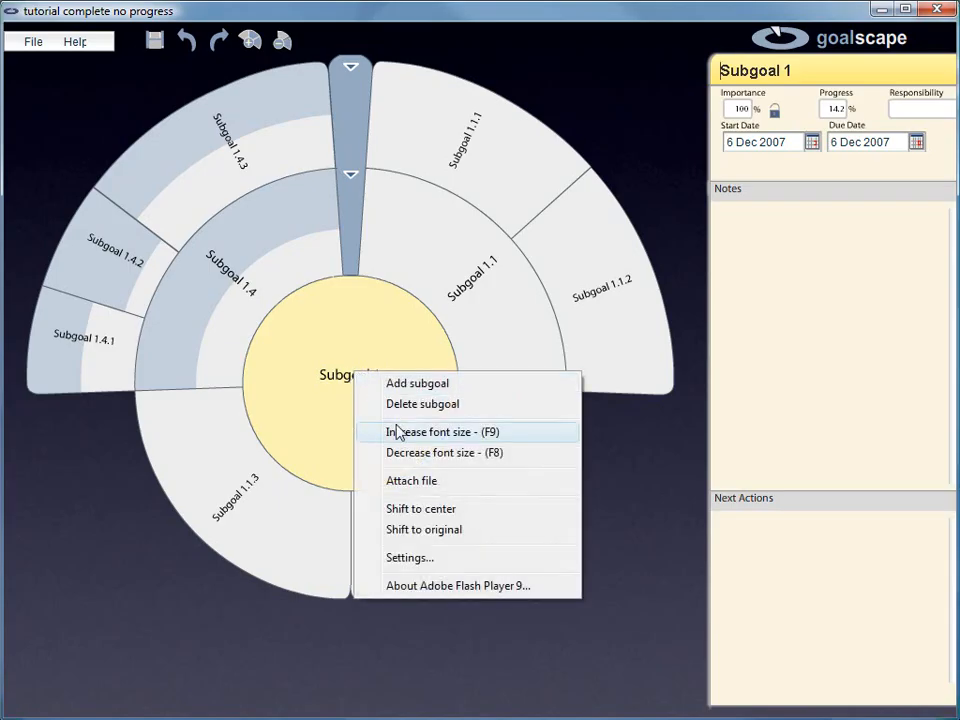
click(436, 531)
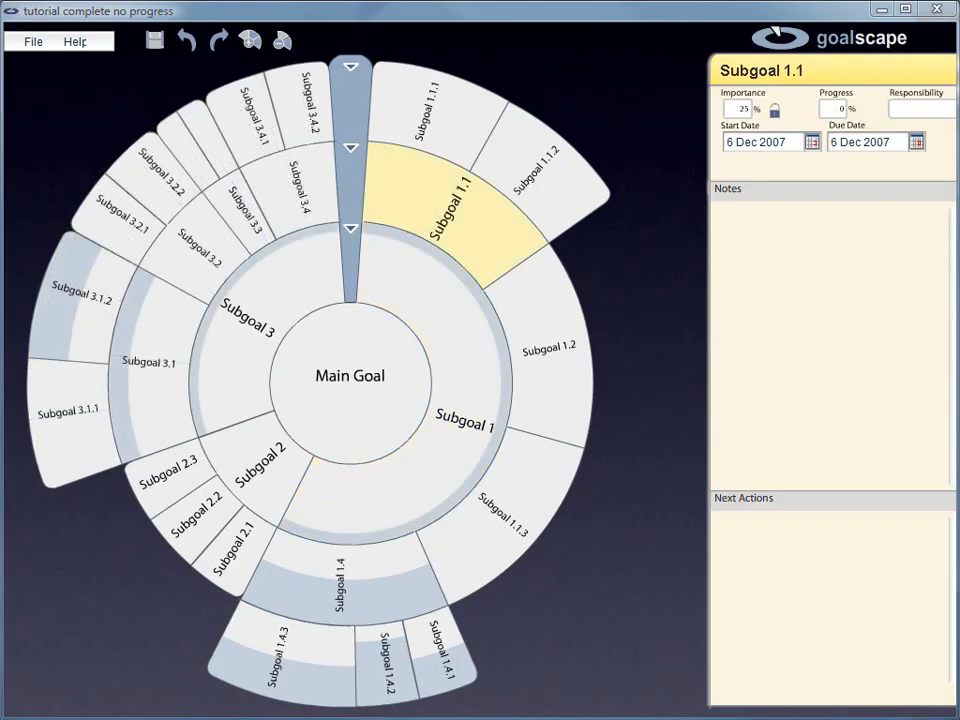
Step: Open the Goalscape Help documentation
click(77, 44)
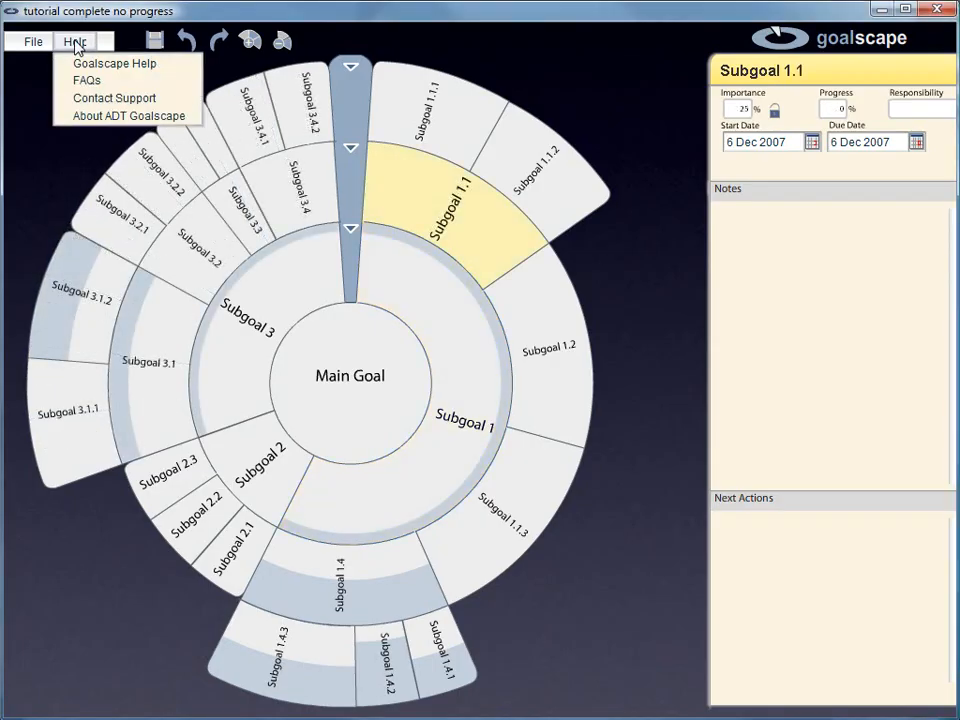
click(77, 64)
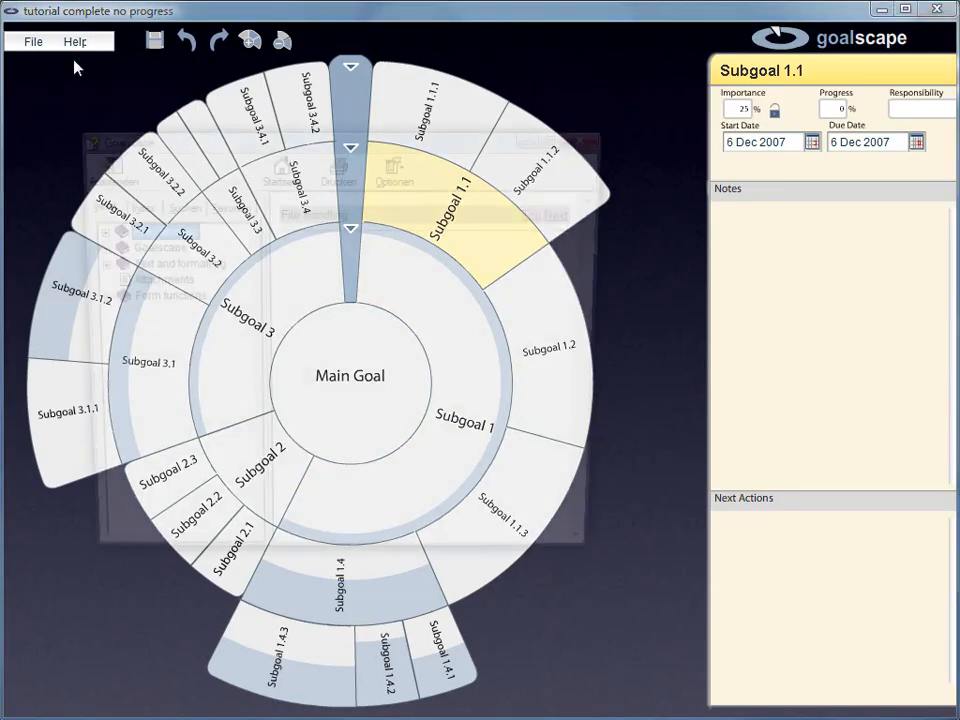